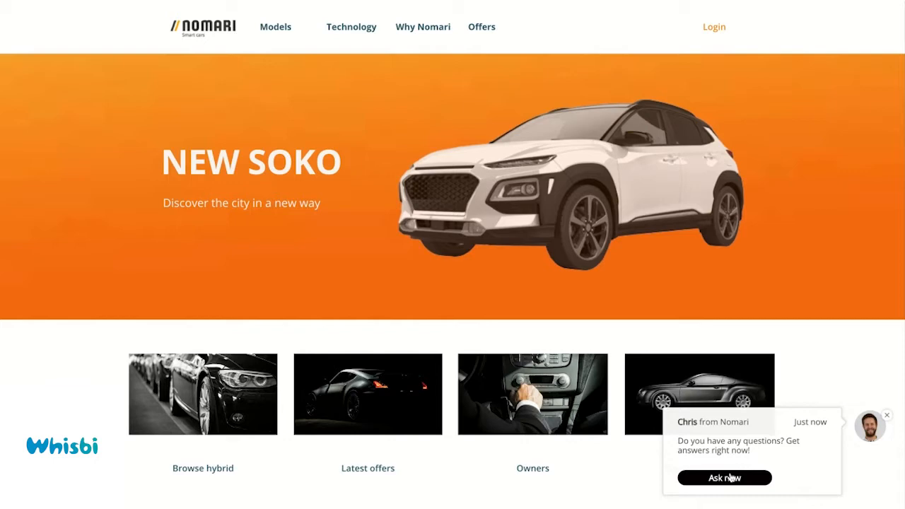
# Step: Join the live broadcast under the entered name and receive the presenter's welcome
pyautogui.click(725, 478)
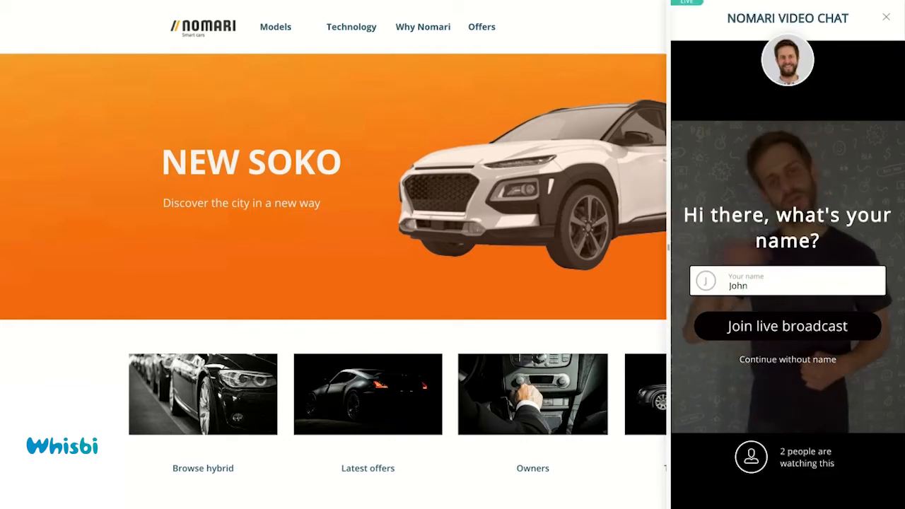
pyautogui.write('n')
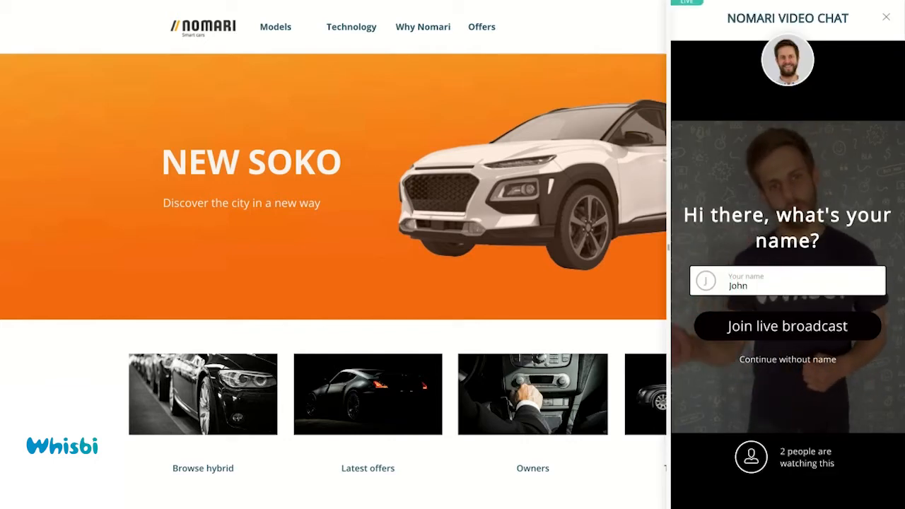
pyautogui.click(802, 330)
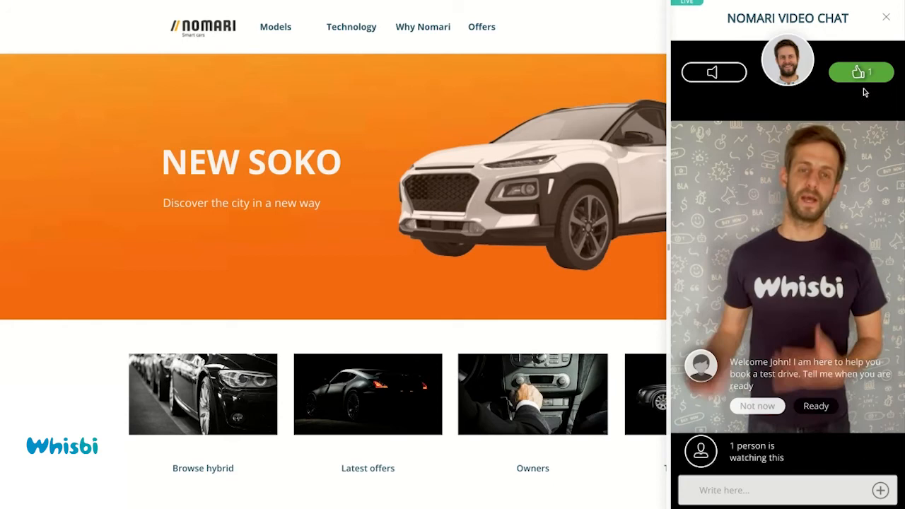
# Step: Send the agent a question about using Whisbi for a retail website
pyautogui.click(778, 490)
pyautogui.write('How can')
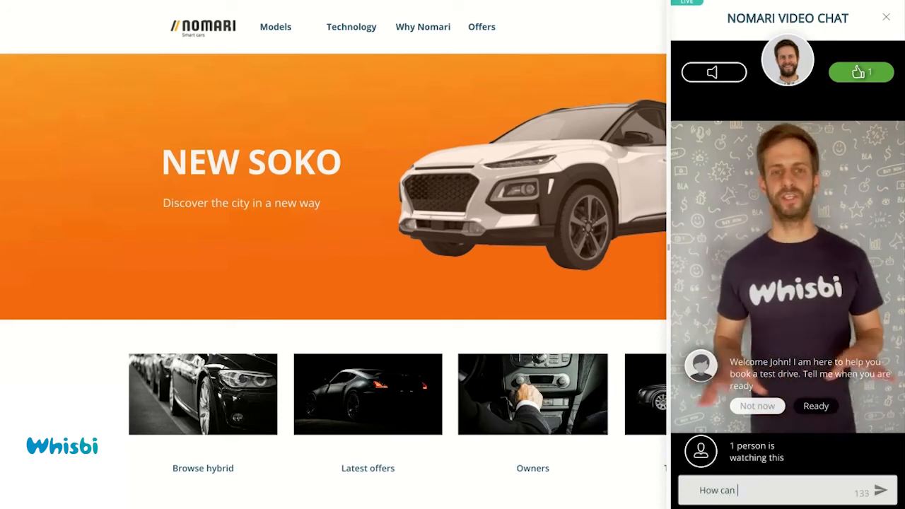
pyautogui.write(' I')
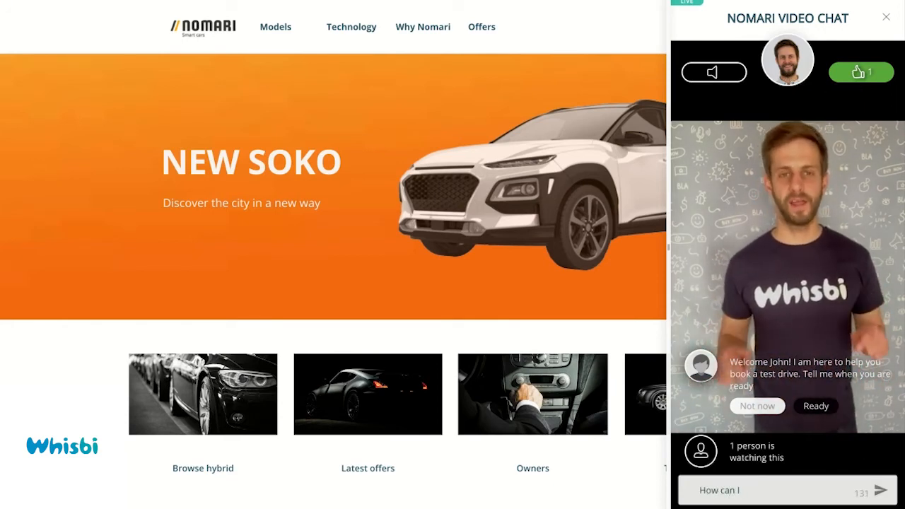
pyautogui.write(' use Whisbi')
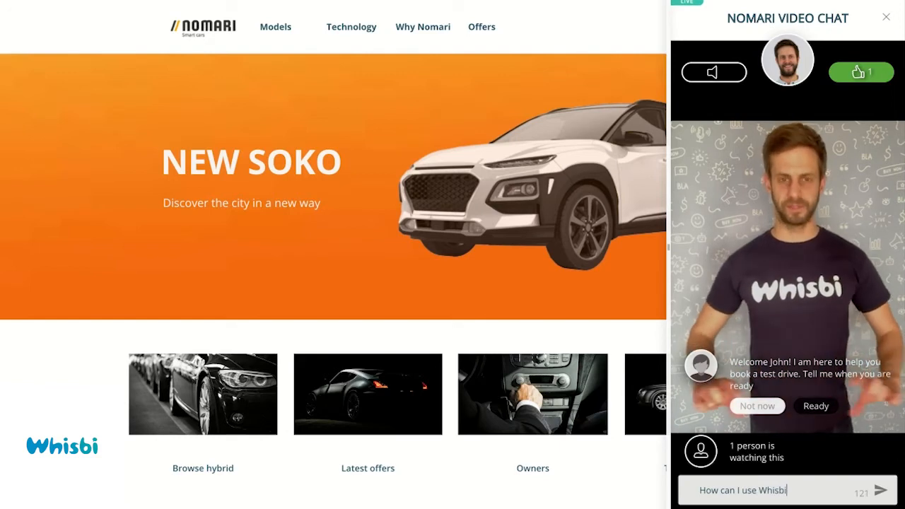
pyautogui.write(' for ')
pyautogui.write('y ')
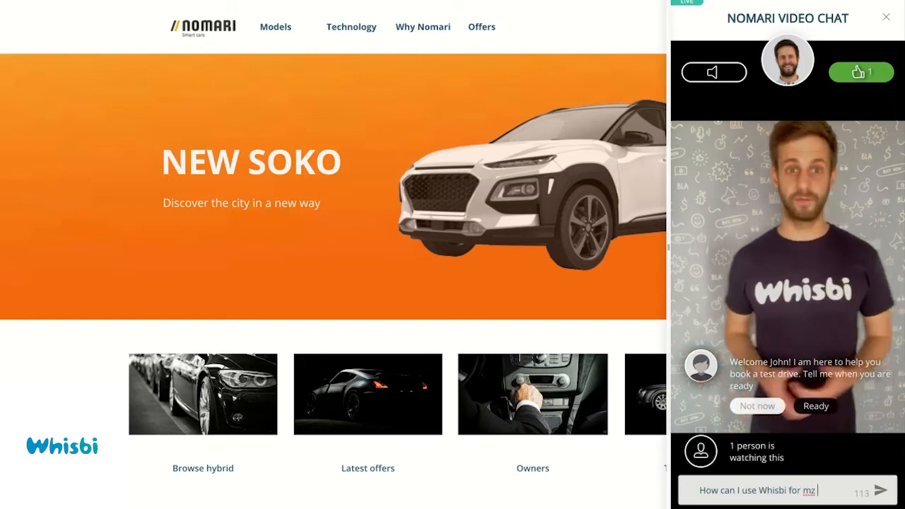
pyautogui.write('retai')
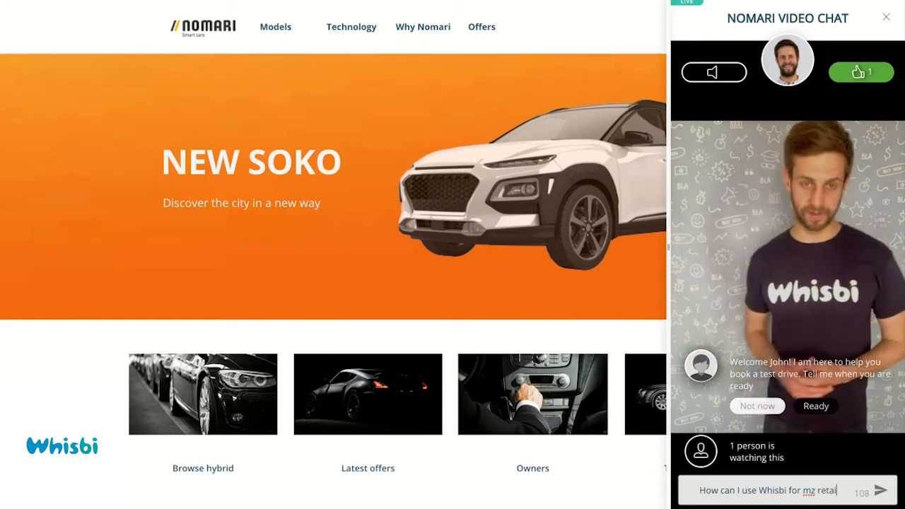
pyautogui.write('l website')
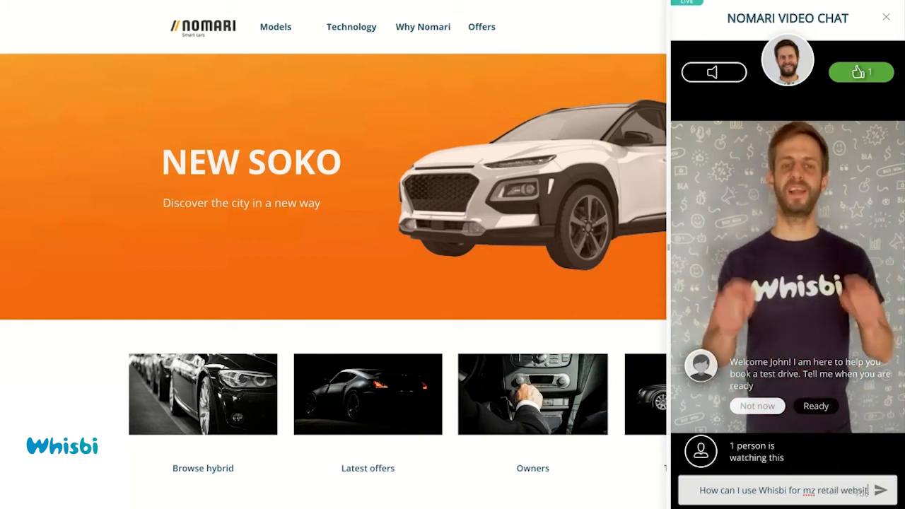
pyautogui.press('Return')
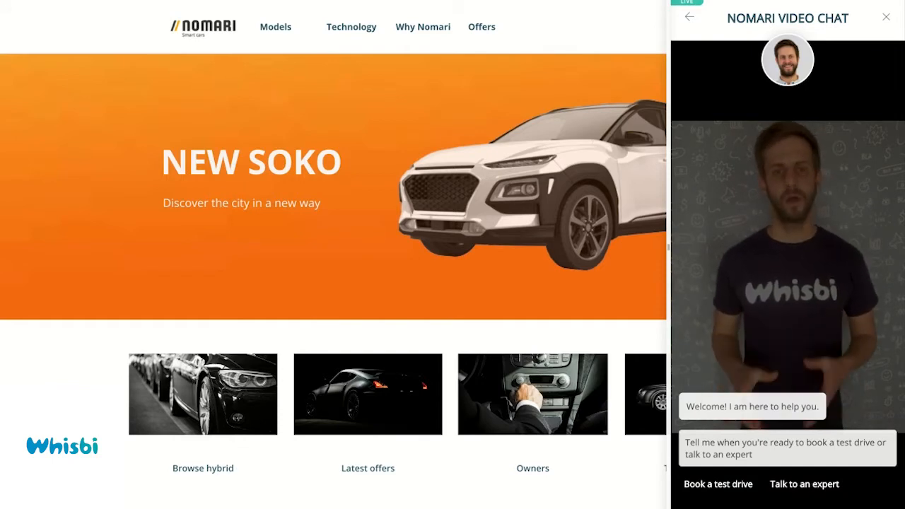
# Step: Request an agent callback and submit the name and phone number
pyautogui.click(804, 484)
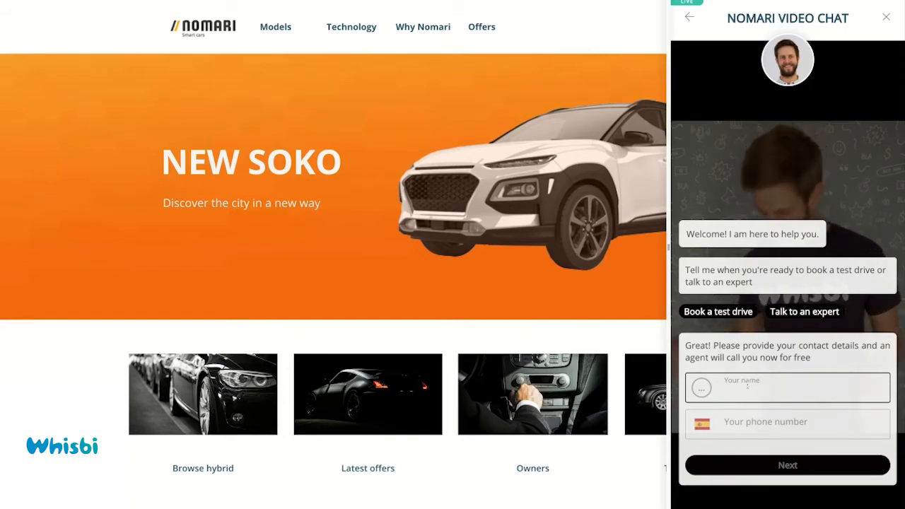
pyautogui.write('John')
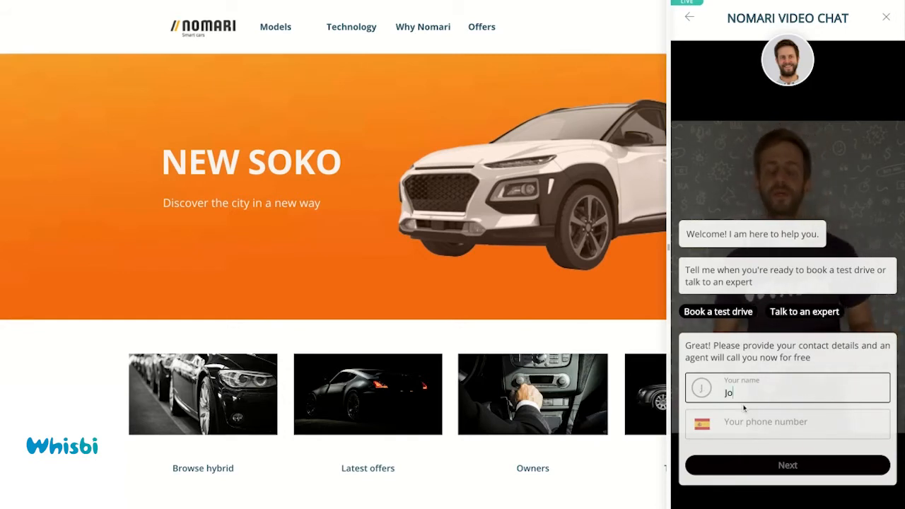
pyautogui.press('Tab')
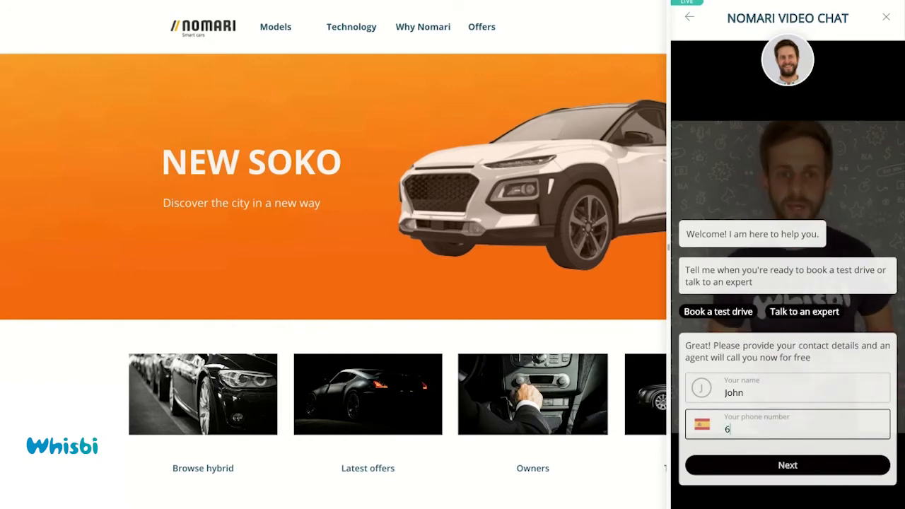
pyautogui.write('618859870')
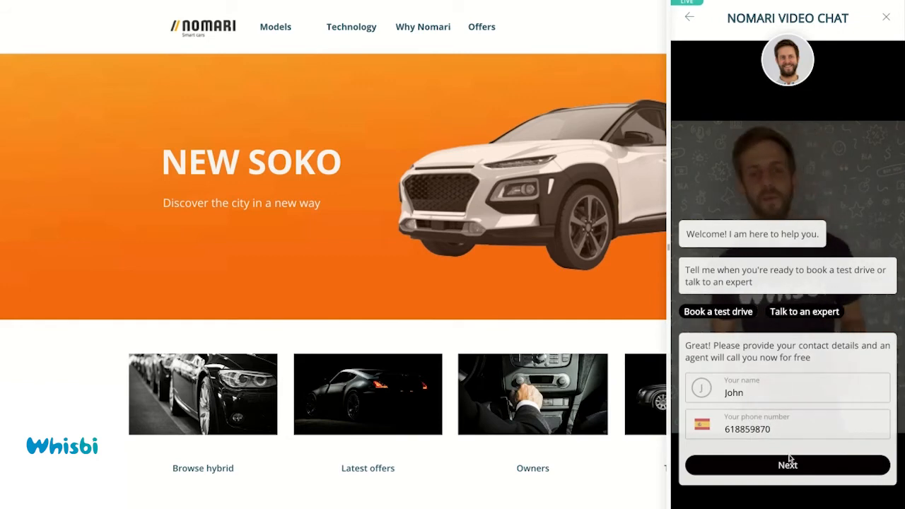
pyautogui.press('Return')
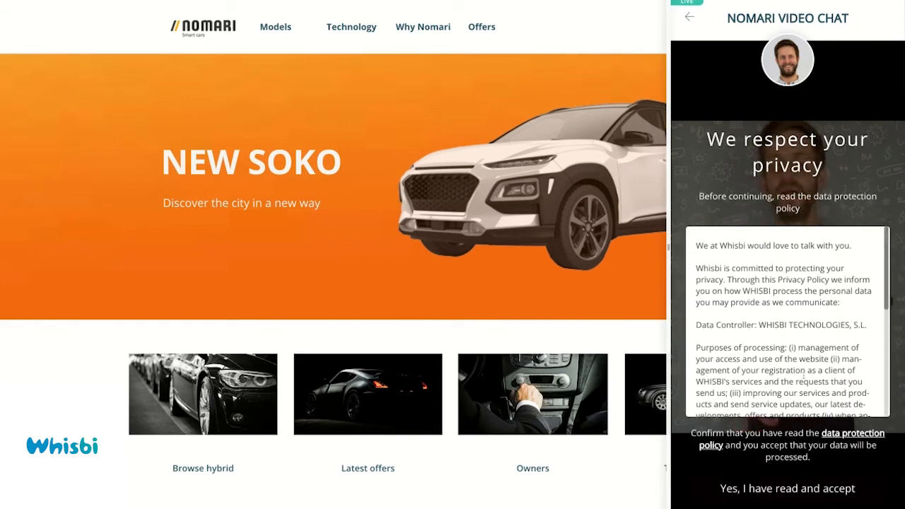
pyautogui.scroll(-5, 787, 319)
pyautogui.scroll(-3, 787, 319)
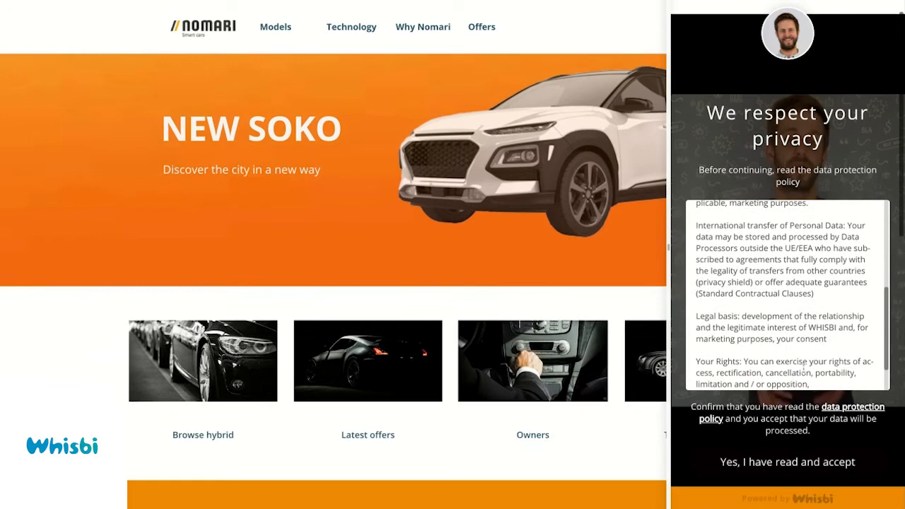
pyautogui.scroll(4, 787, 319)
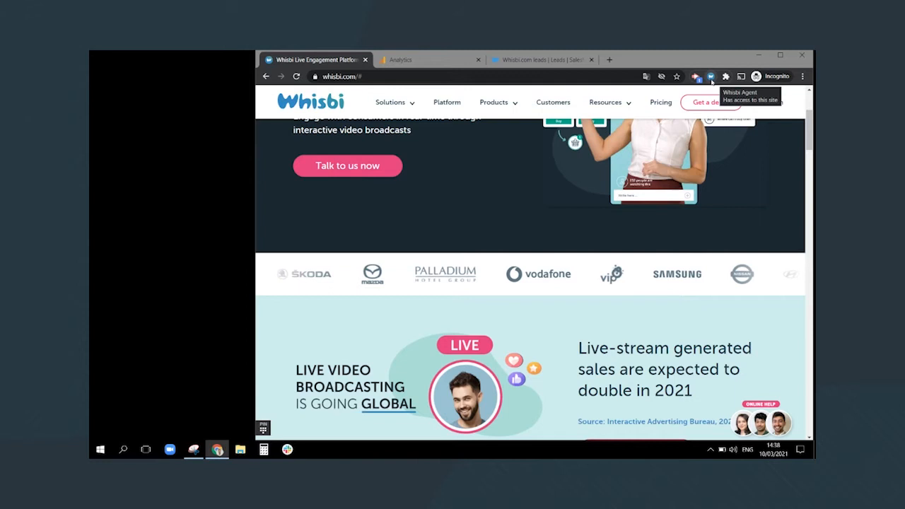
# Step: Sign in to the Whisbi Agent app with the email so the pending call request appears
pyautogui.click(713, 76)
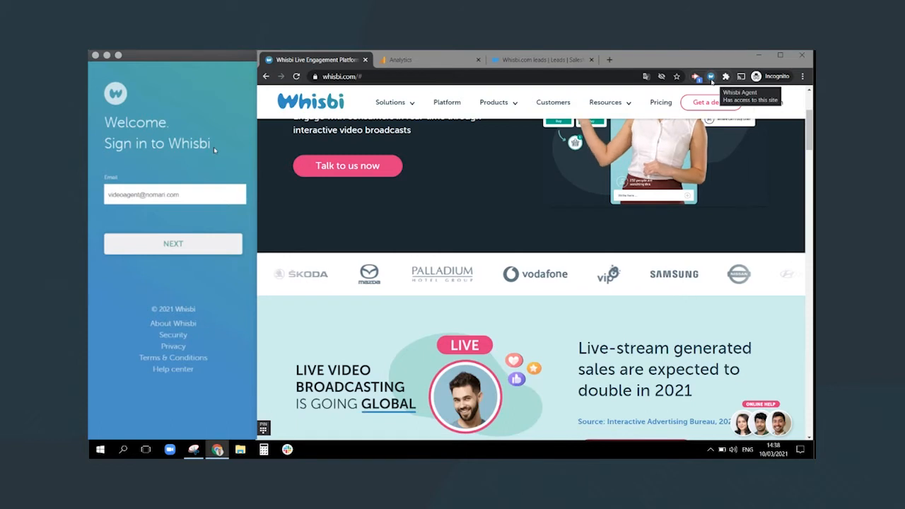
pyautogui.click(174, 243)
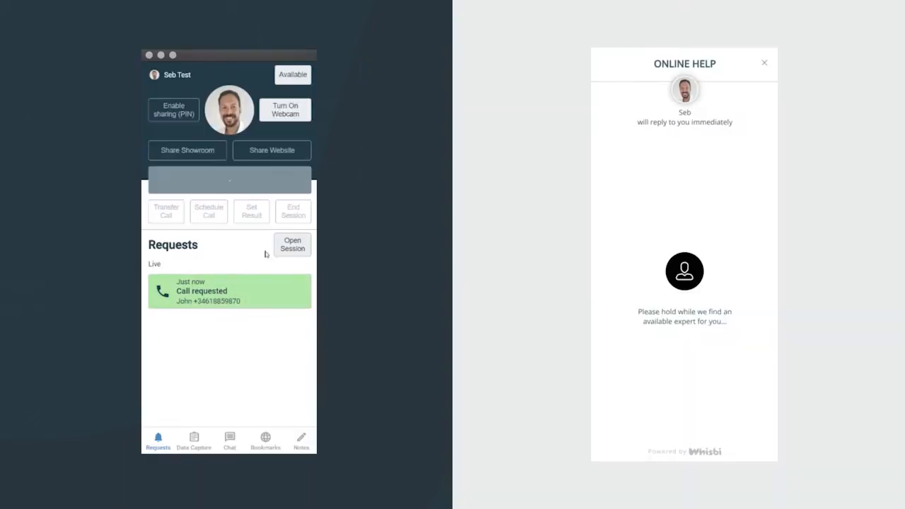
# Step: Answer the visitor's 'Call requested' card to connect the call
pyautogui.click(246, 290)
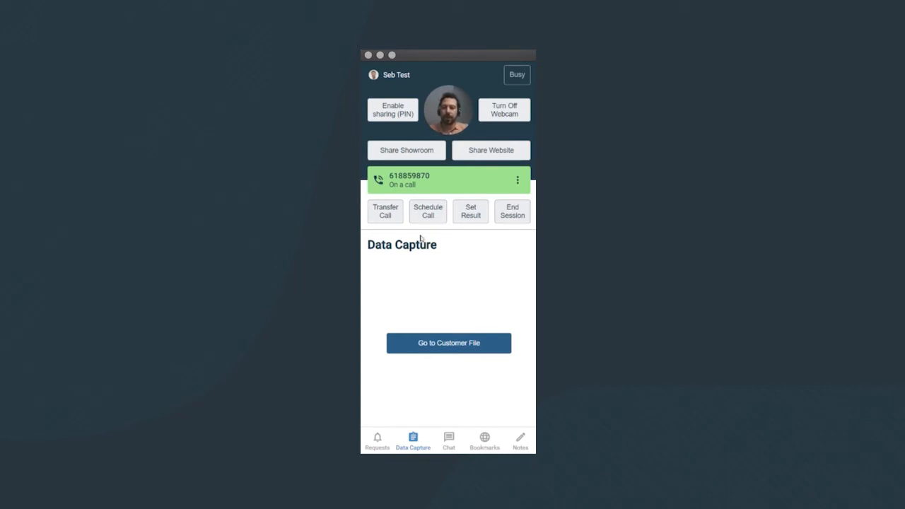
# Step: Start sharing the showroom camera so the visitor sees the live trophy view
pyautogui.click(411, 149)
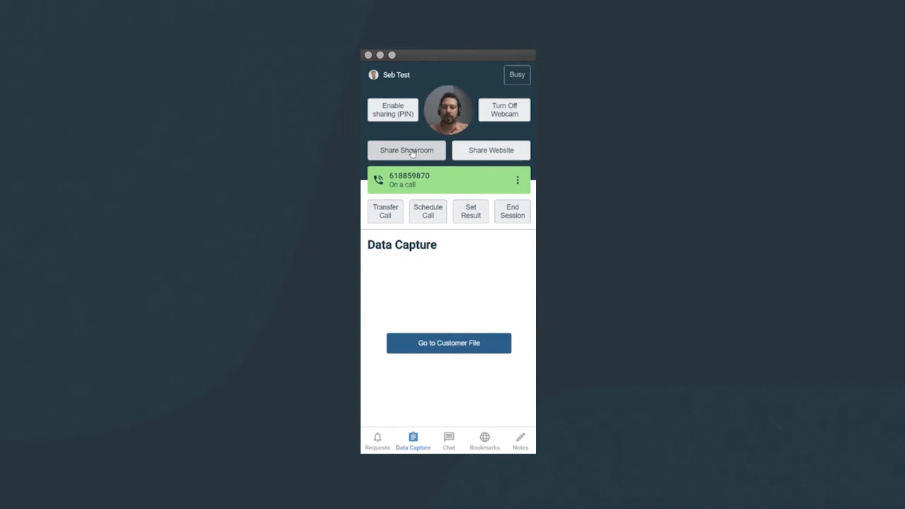
pyautogui.click(412, 152)
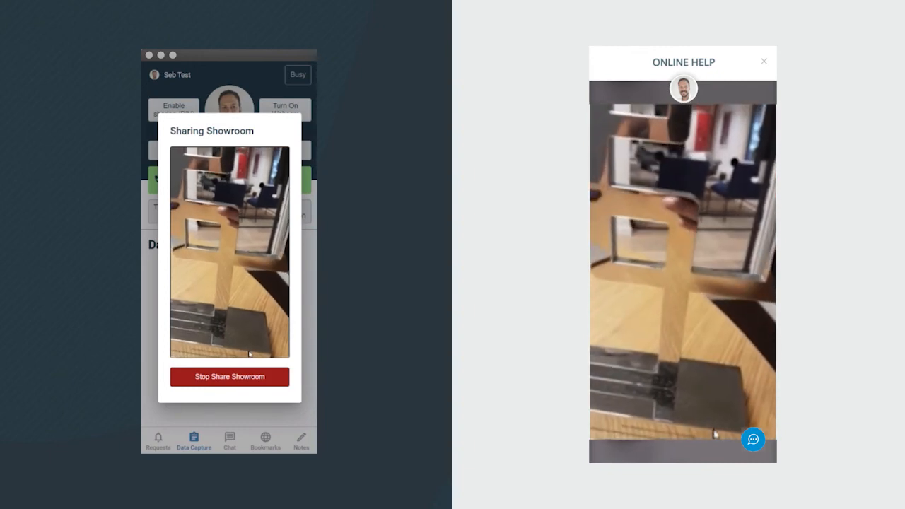
# Step: Stop the showroom share and turn the agent's webcam back on for the visitor
pyautogui.click(230, 377)
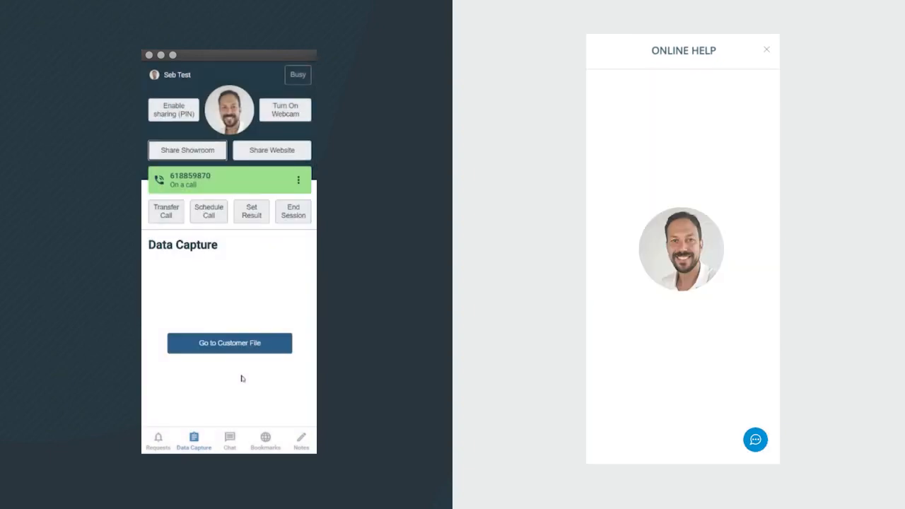
pyautogui.click(285, 110)
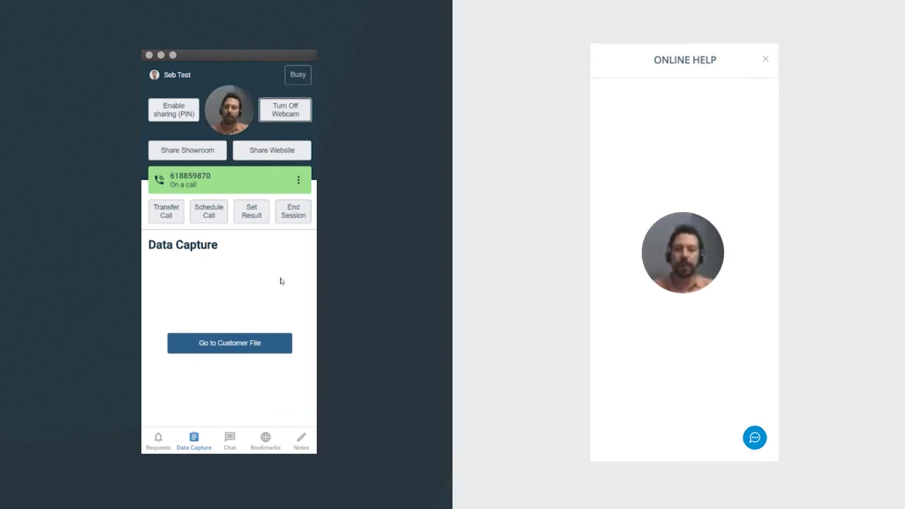
# Step: Share the previewed Whisbi website with the visitor during the call
pyautogui.click(272, 150)
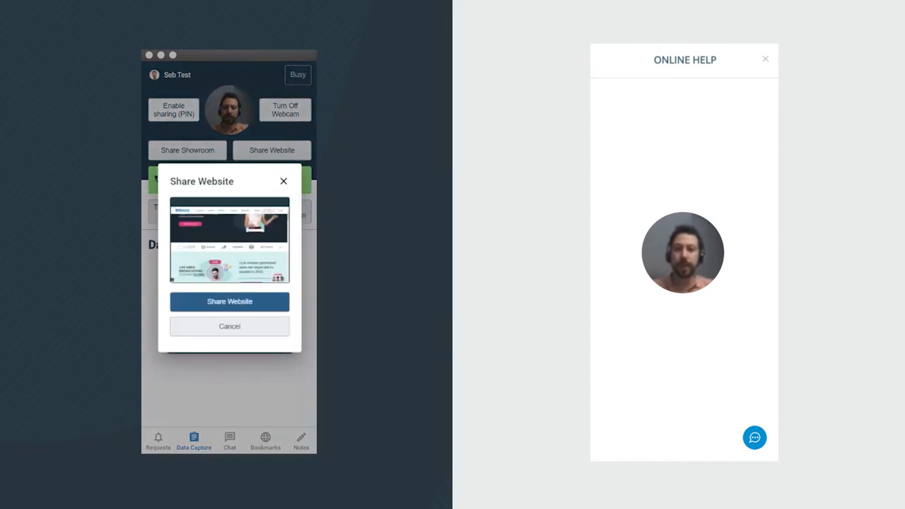
pyautogui.click(240, 302)
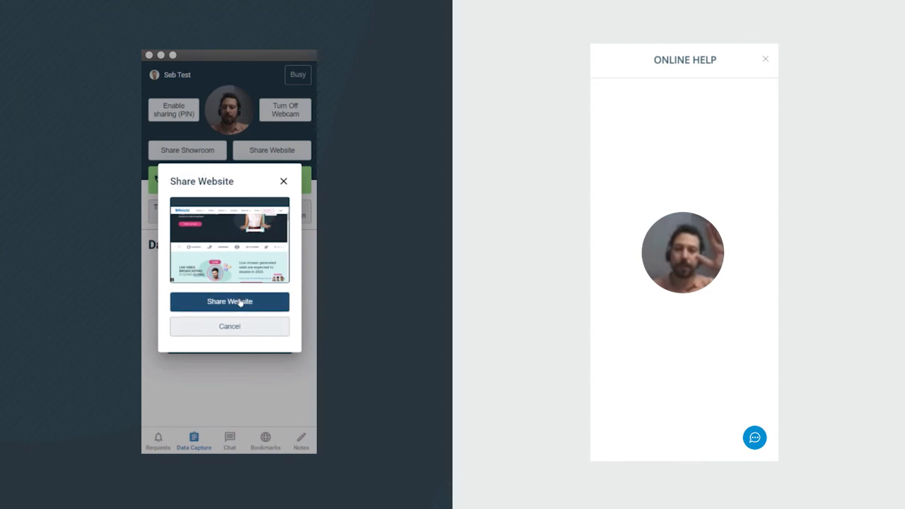